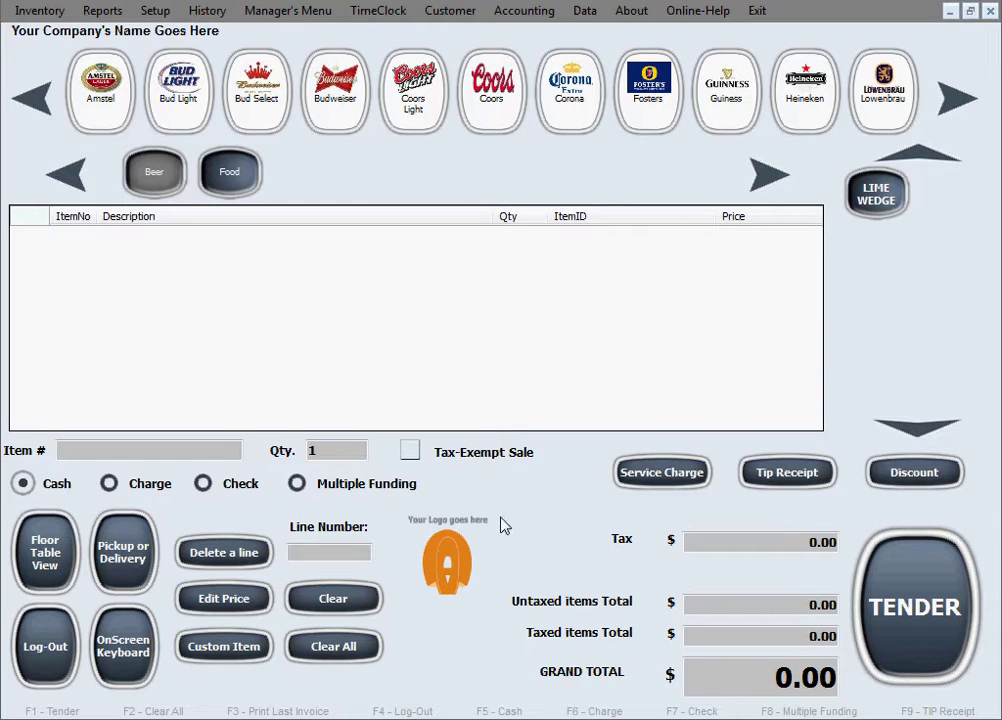
- Start a Delivery order in the open-orders dialog and enter the guest's phone number
click(100, 562)
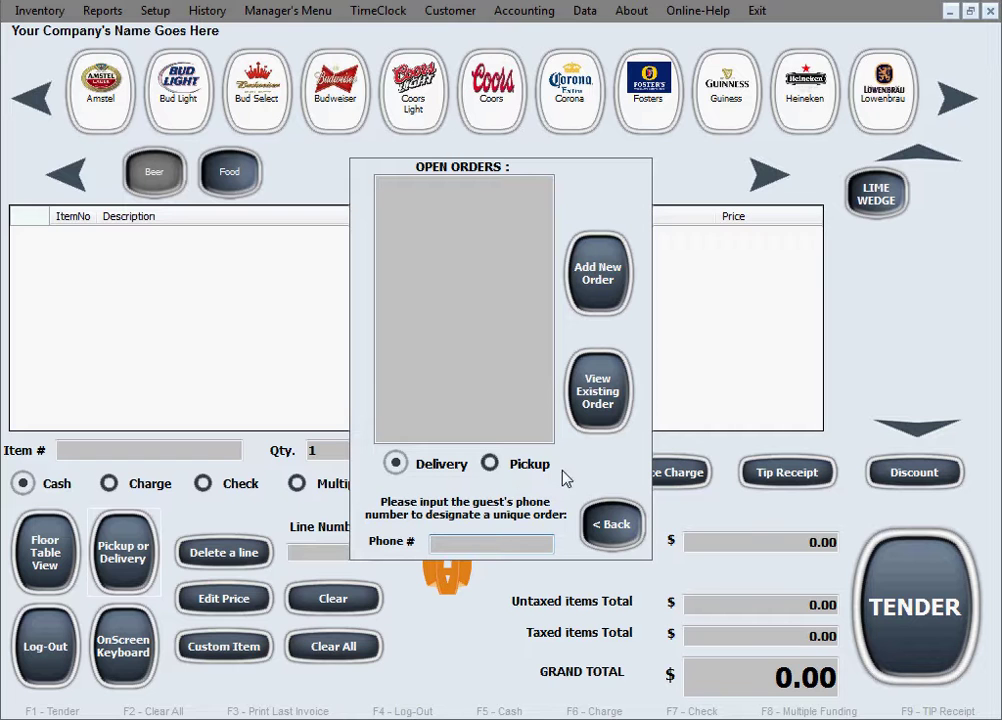
click(490, 464)
click(396, 465)
text(111-222-3333)
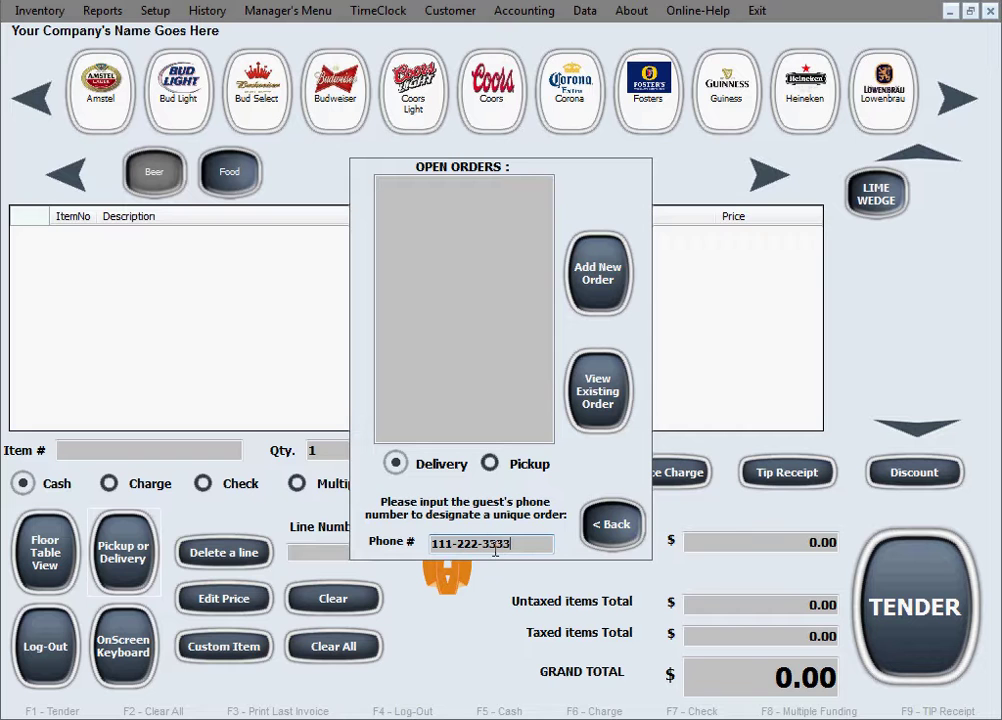
- Create a new order, paste driving directions into the guest's Comments, and update the record
click(605, 285)
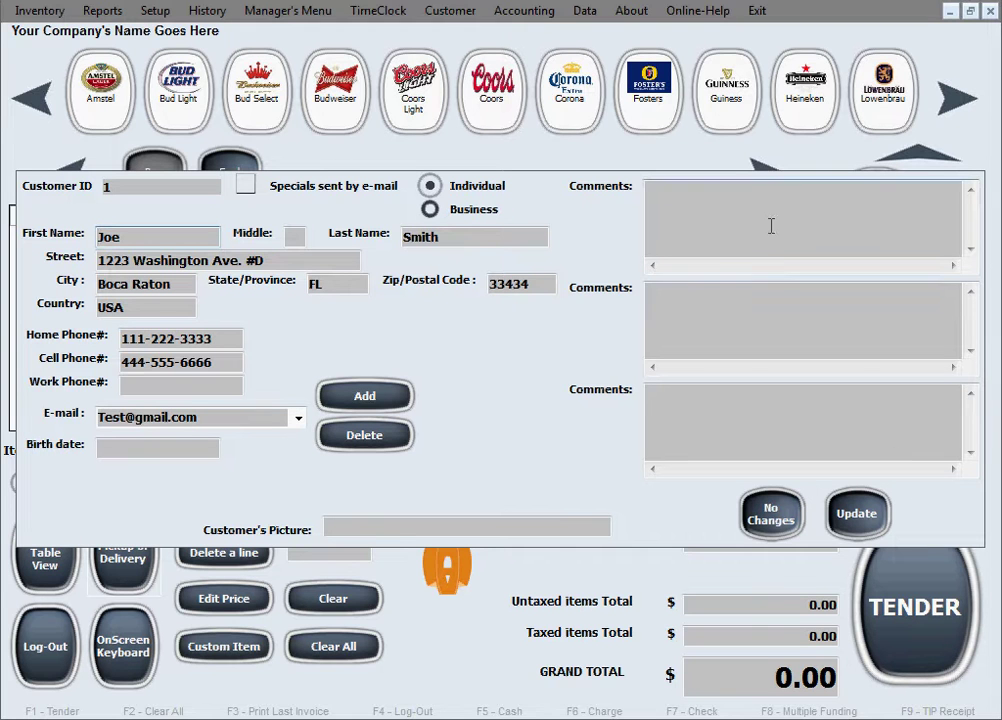
click(821, 216)
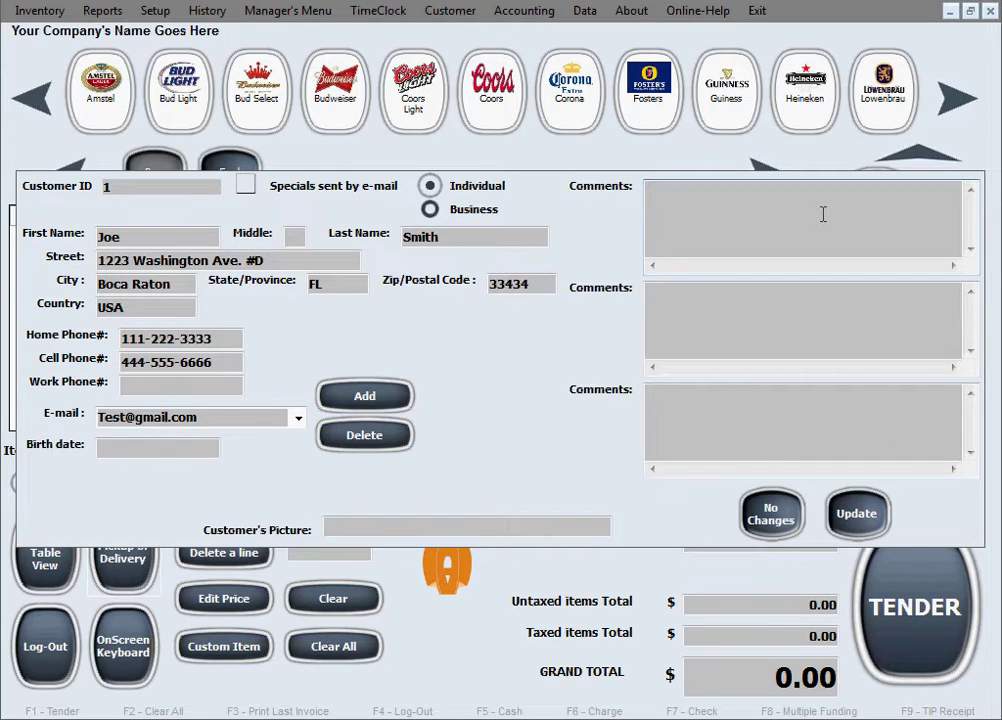
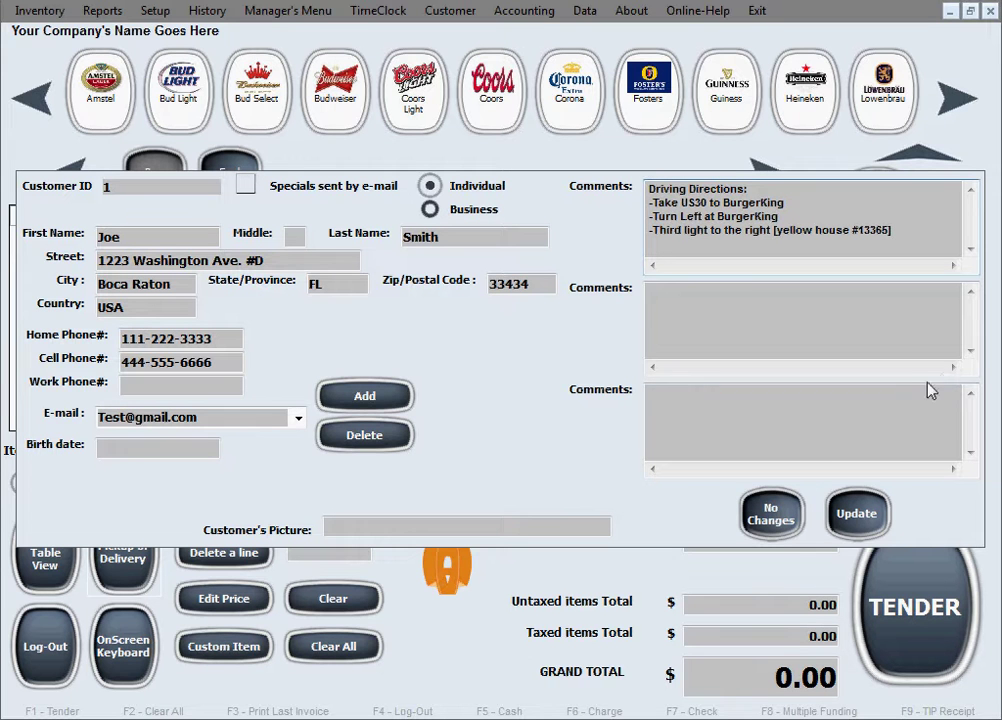
click(857, 515)
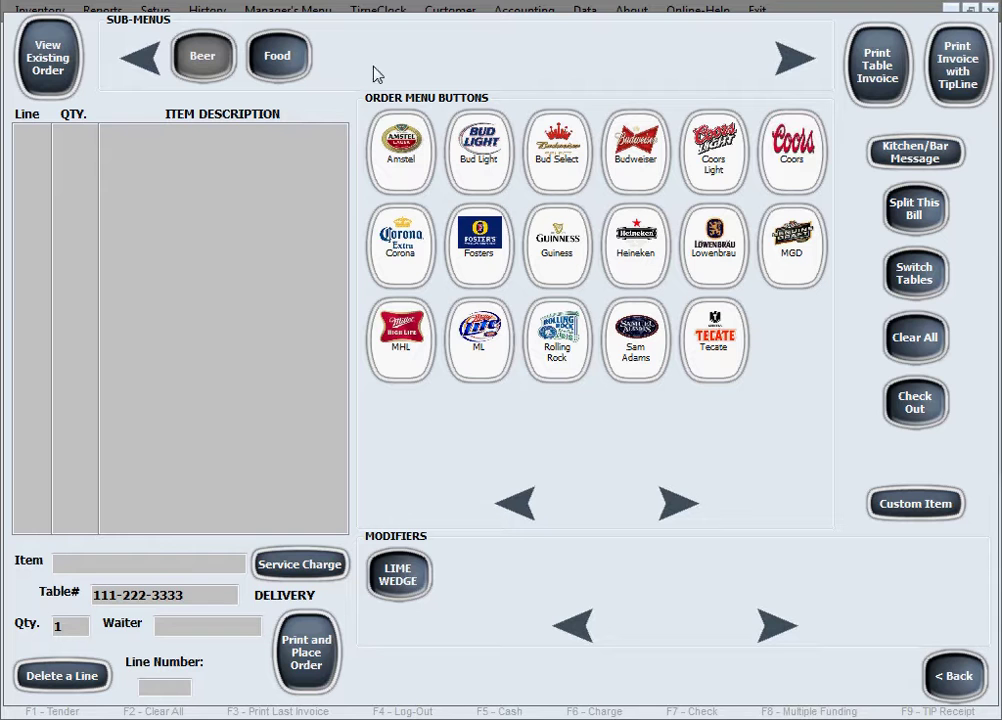
- Add two Cheese Burgers, one with NO ONIONS and one with EXTRA CHEESE
click(272, 55)
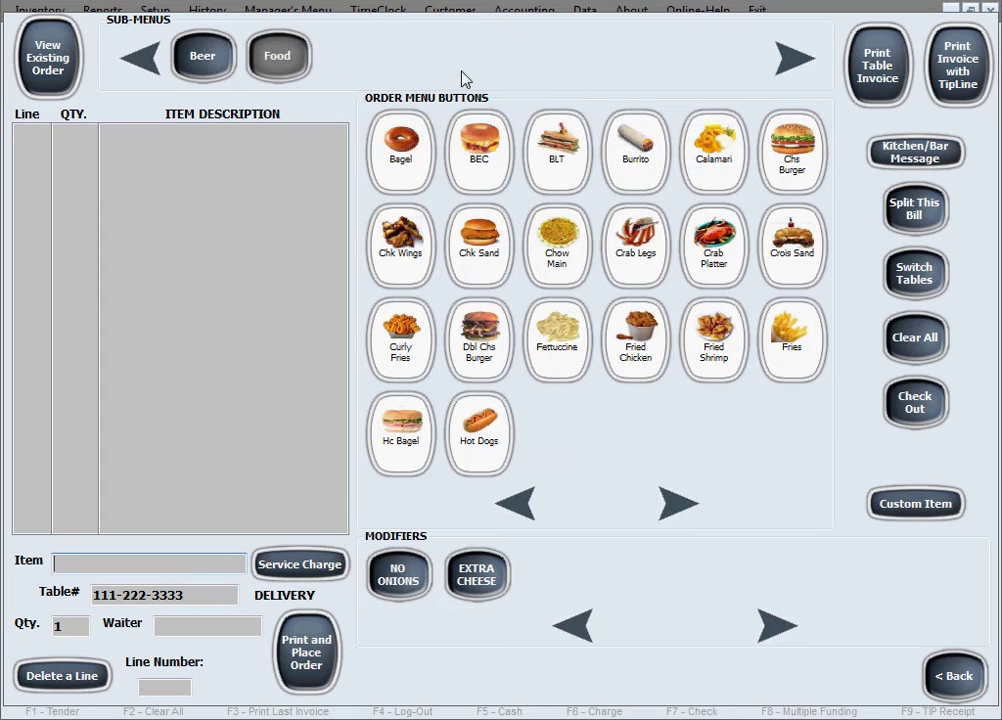
click(789, 169)
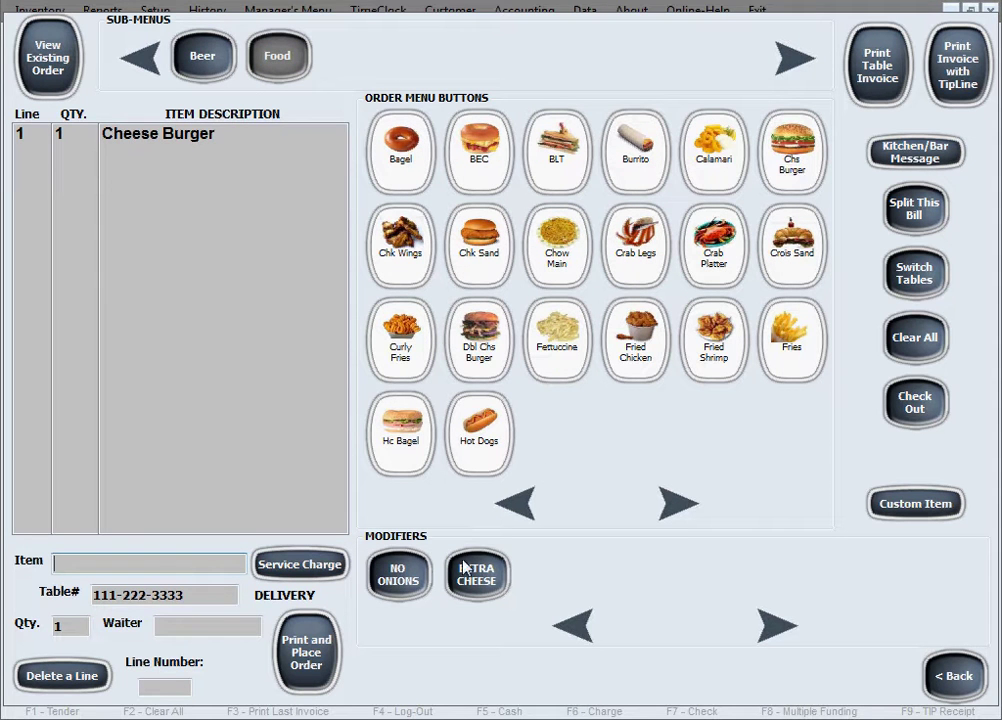
click(411, 576)
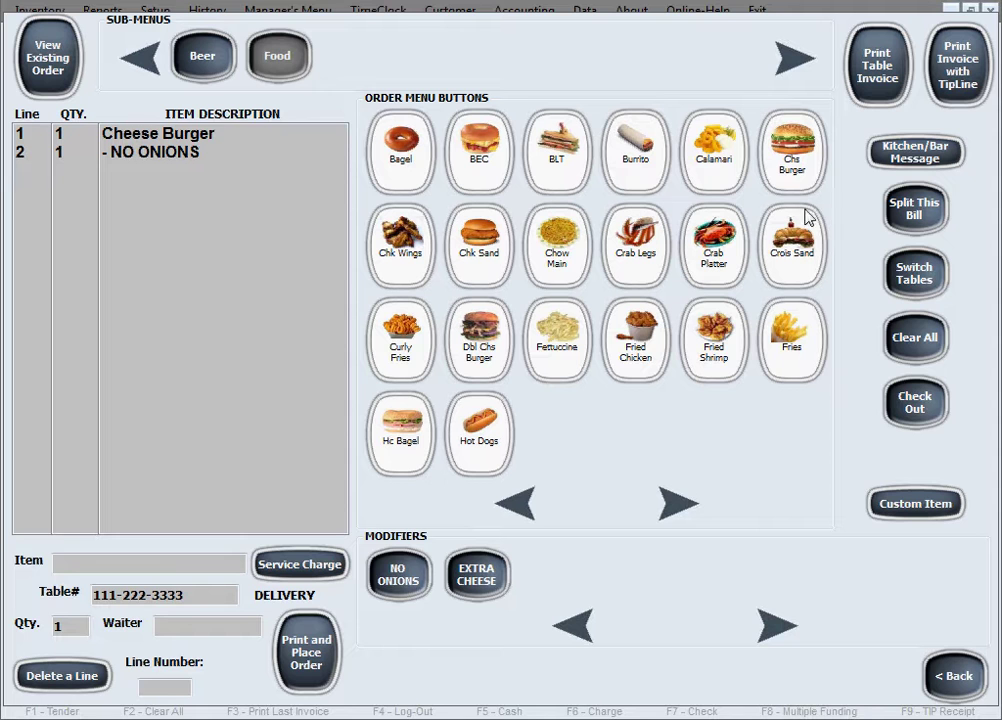
click(793, 180)
click(478, 574)
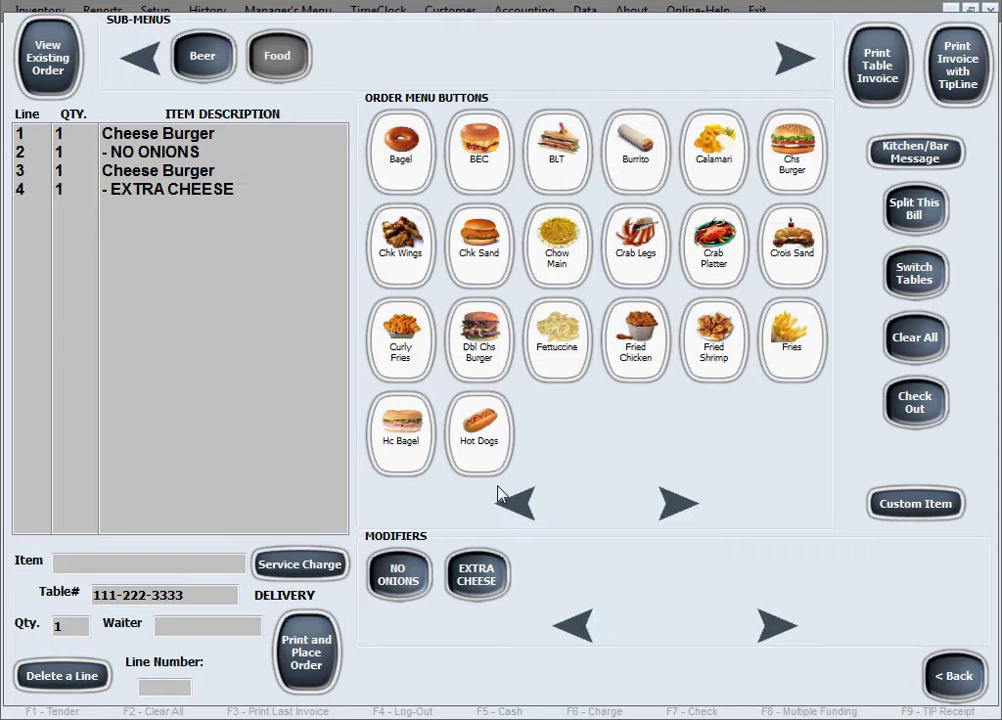
- Add 2 Amstel Beer Bottles to the order
click(202, 56)
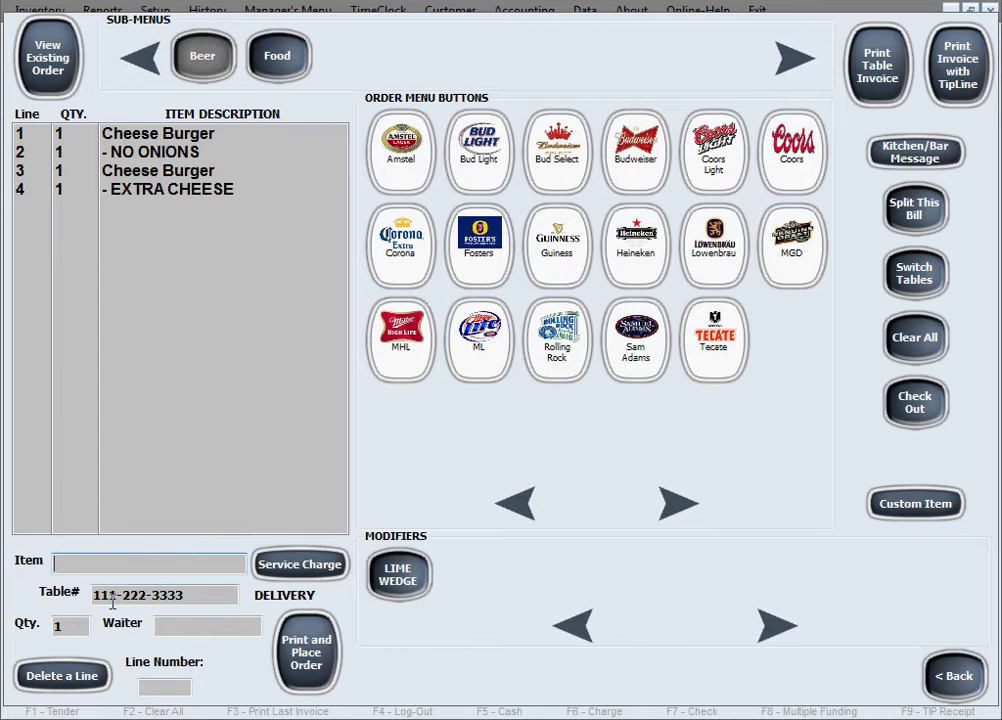
click(62, 626)
text(2)
click(401, 137)
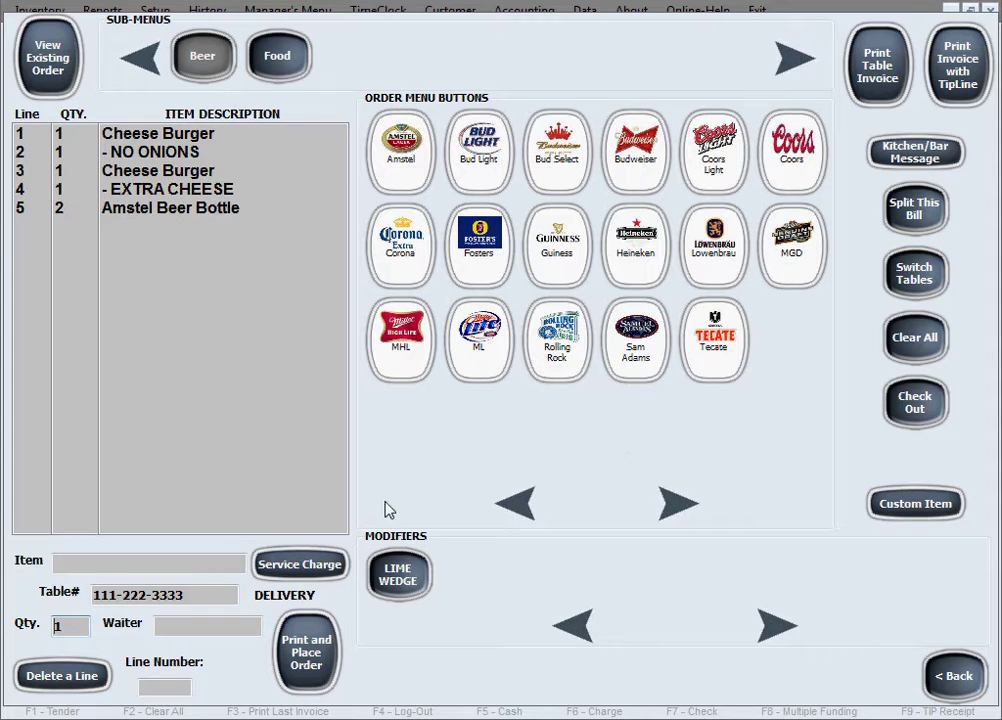
- Apply a 10% Service Charge line to the delivery order
click(300, 569)
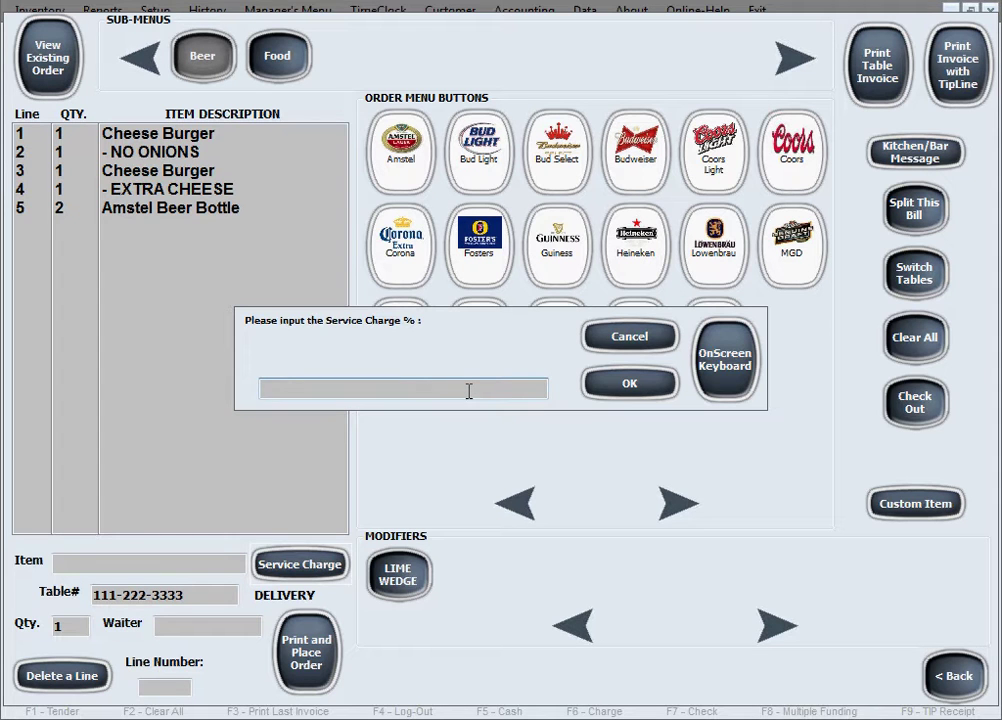
text(10)
click(629, 384)
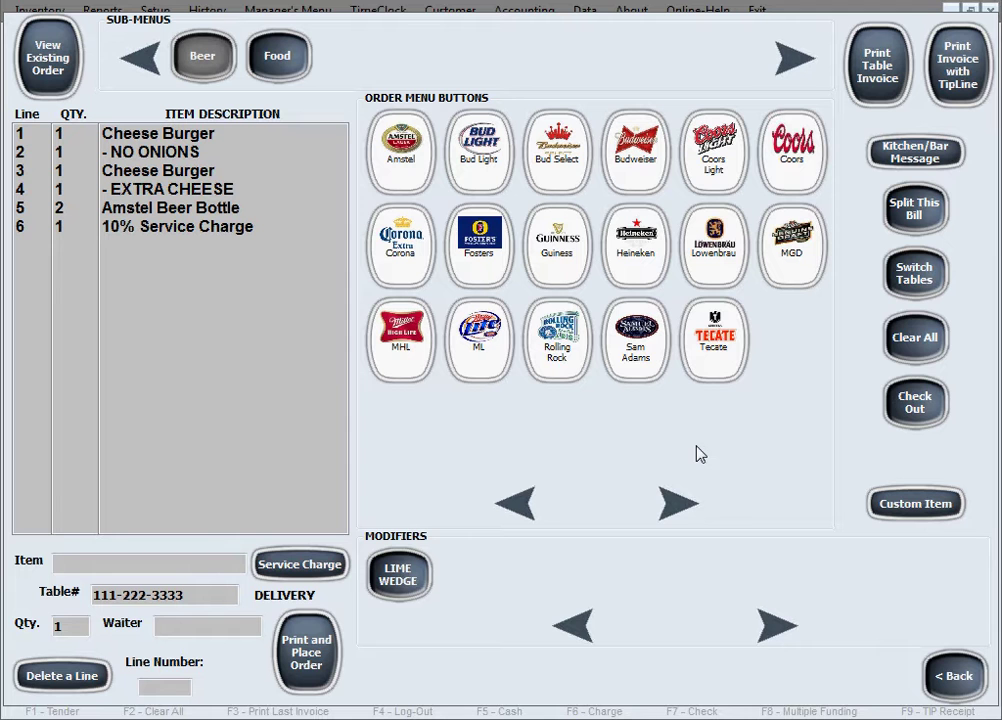
- Print and place the order, clear the register, then reopen the guest's order from Open Orders
click(316, 640)
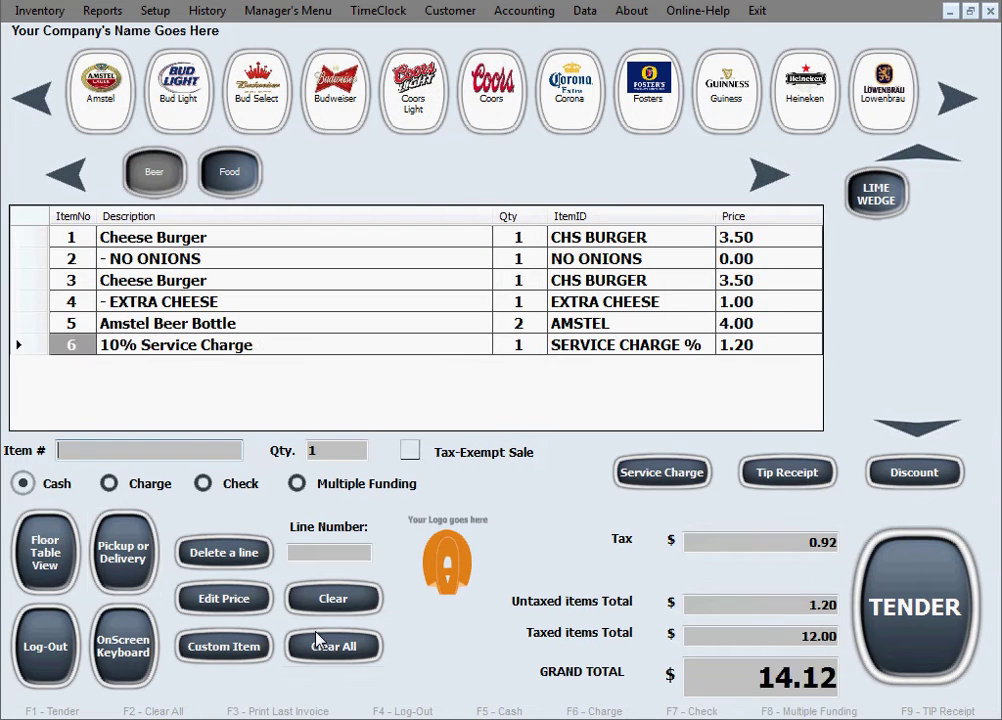
click(316, 640)
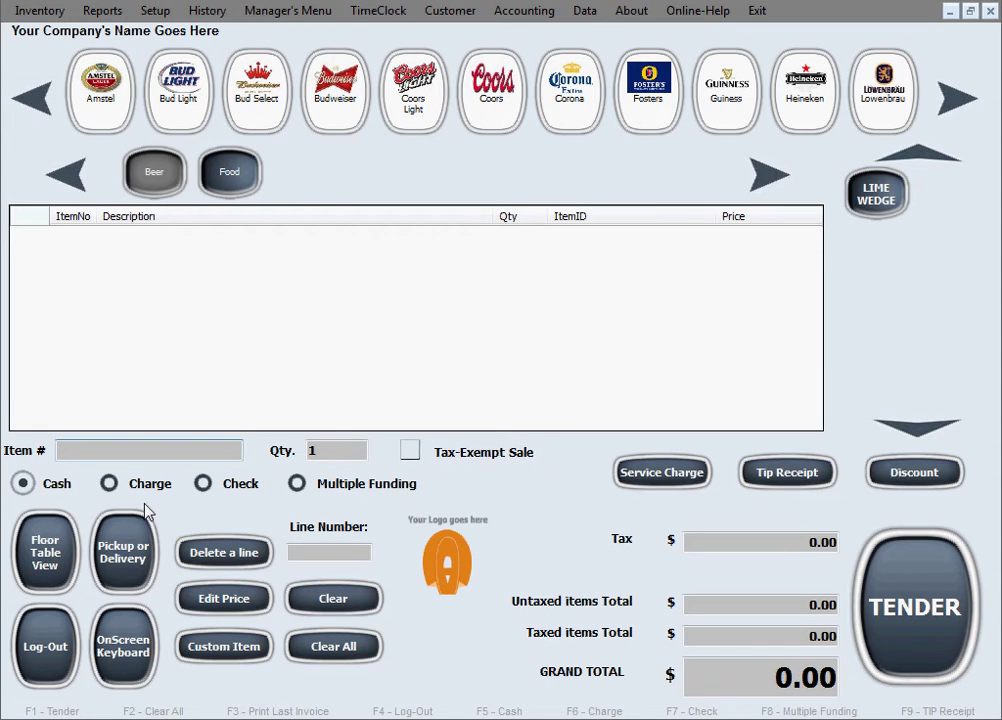
click(125, 552)
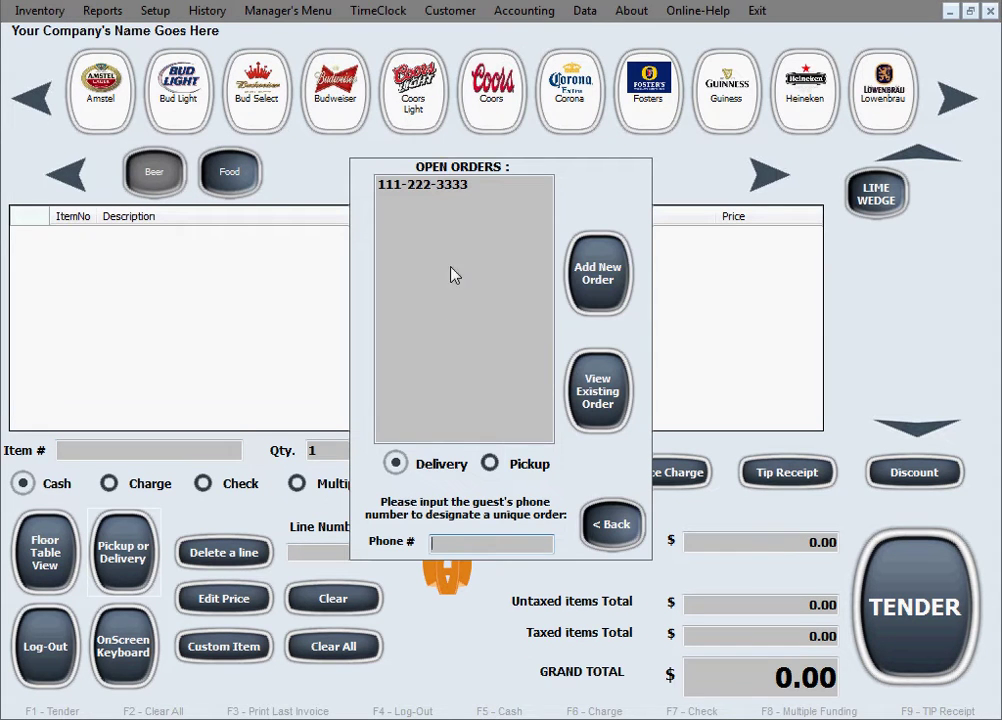
click(441, 186)
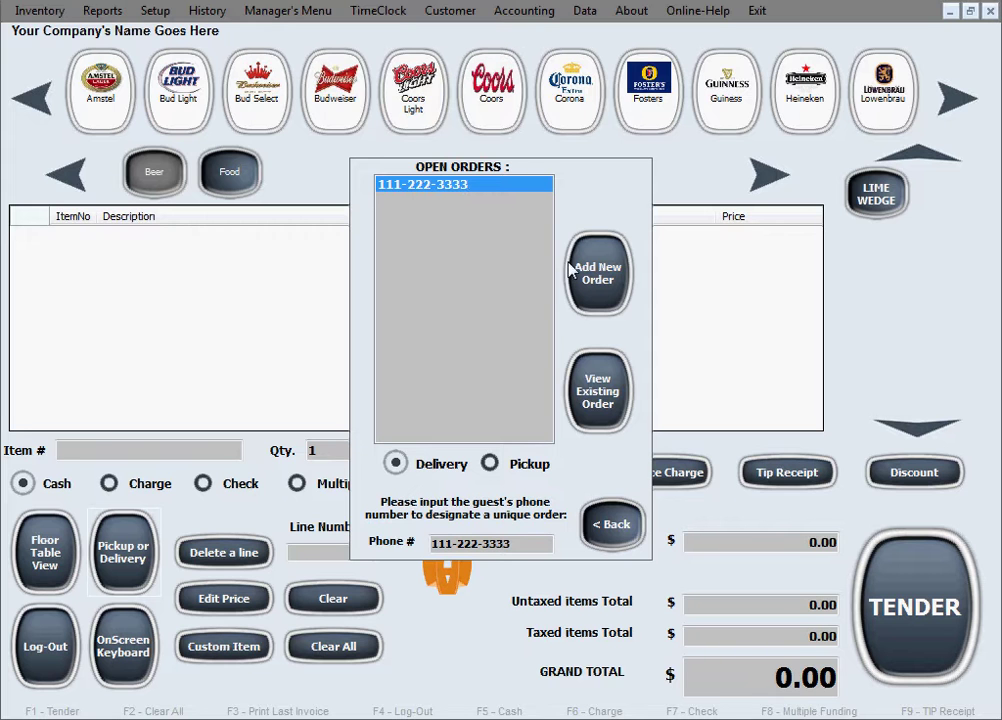
click(595, 399)
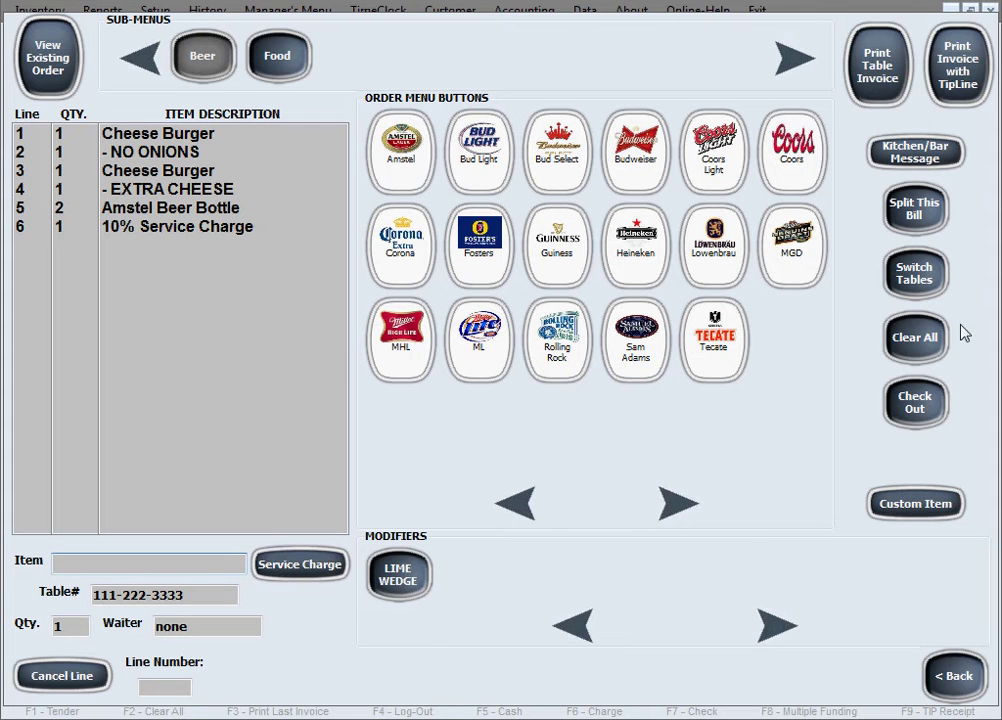
click(953, 672)
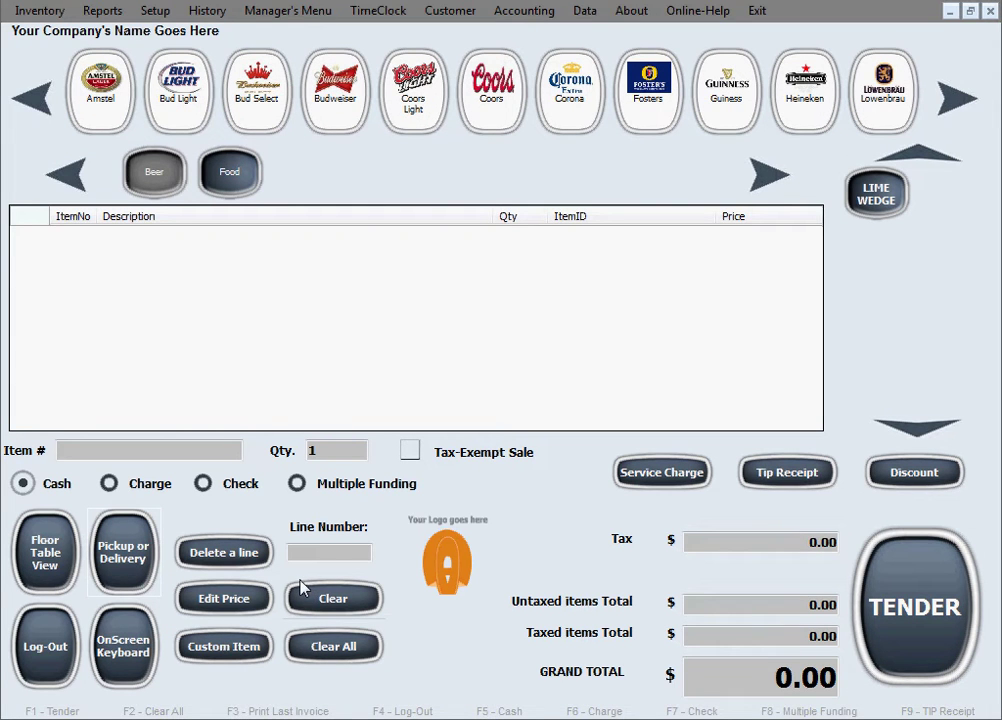
click(133, 569)
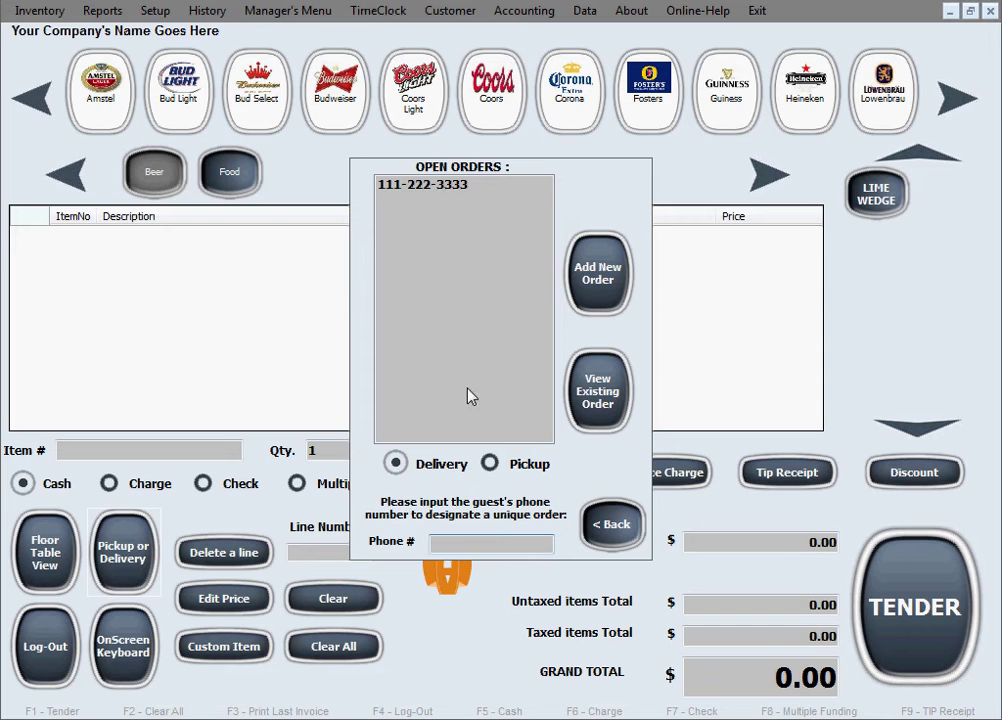
click(471, 186)
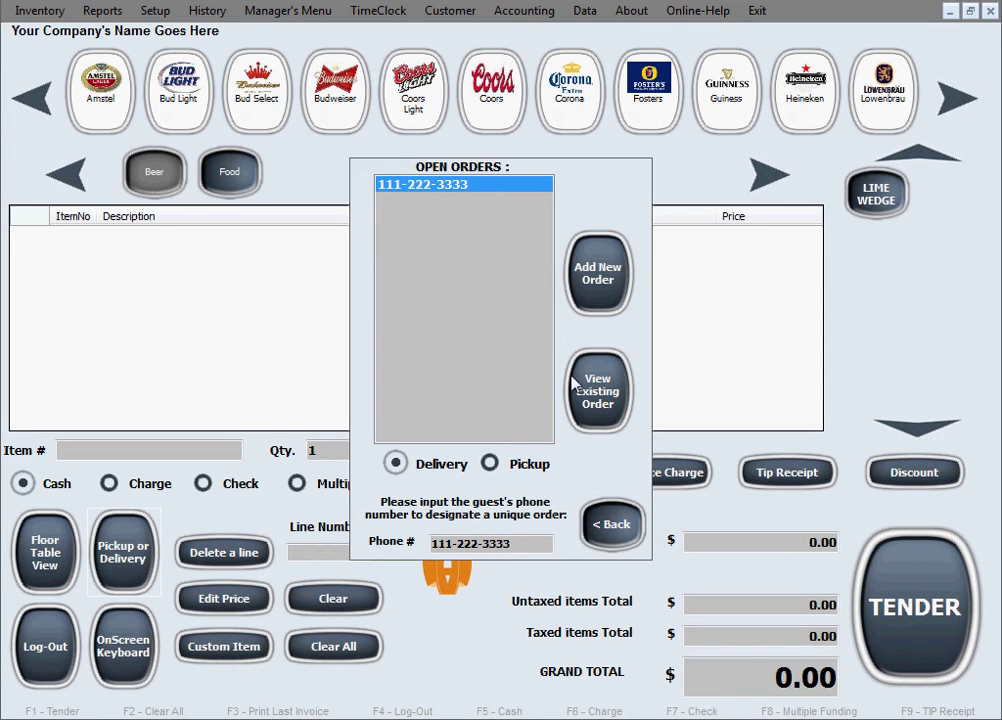
click(612, 391)
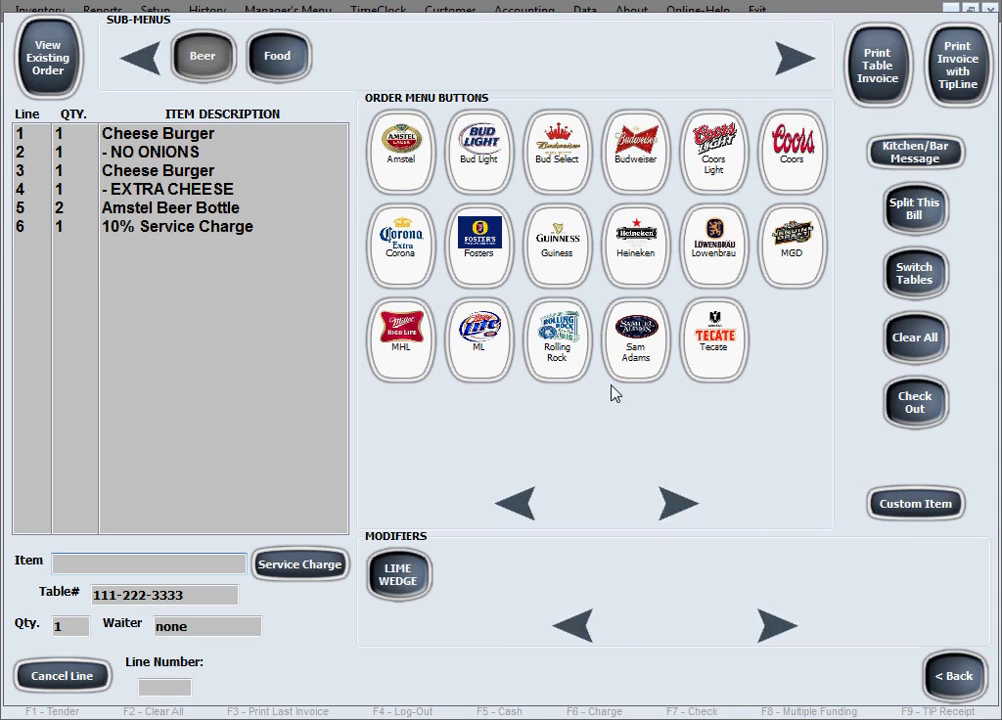
- Check out and tender 14.12 in cash, skipping the customer form, with 0.00 change
click(910, 400)
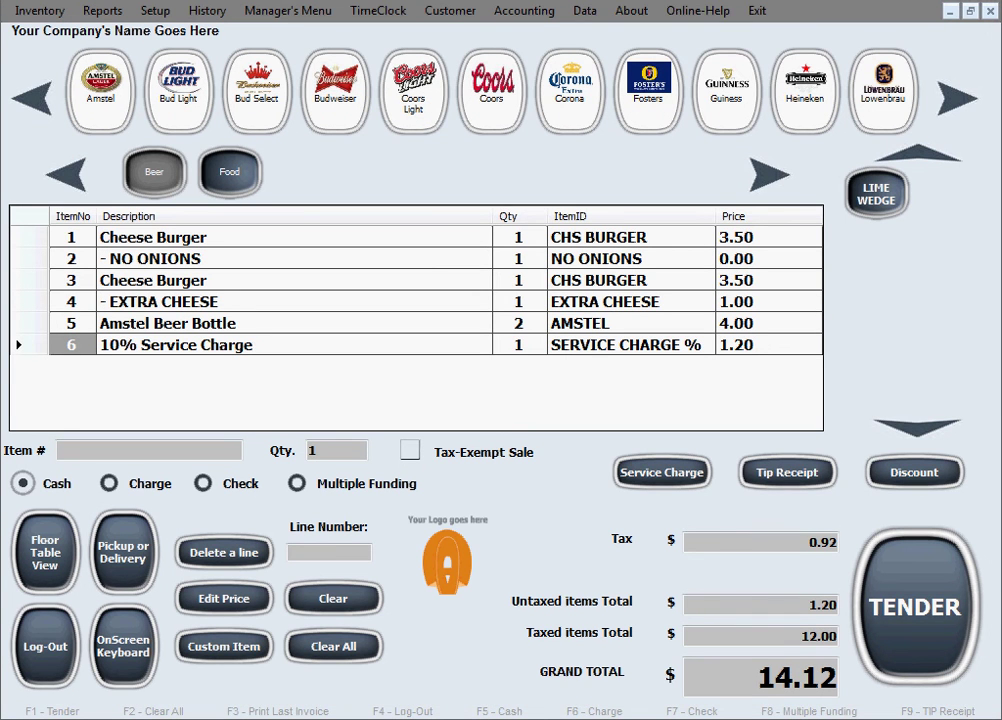
click(902, 612)
click(545, 254)
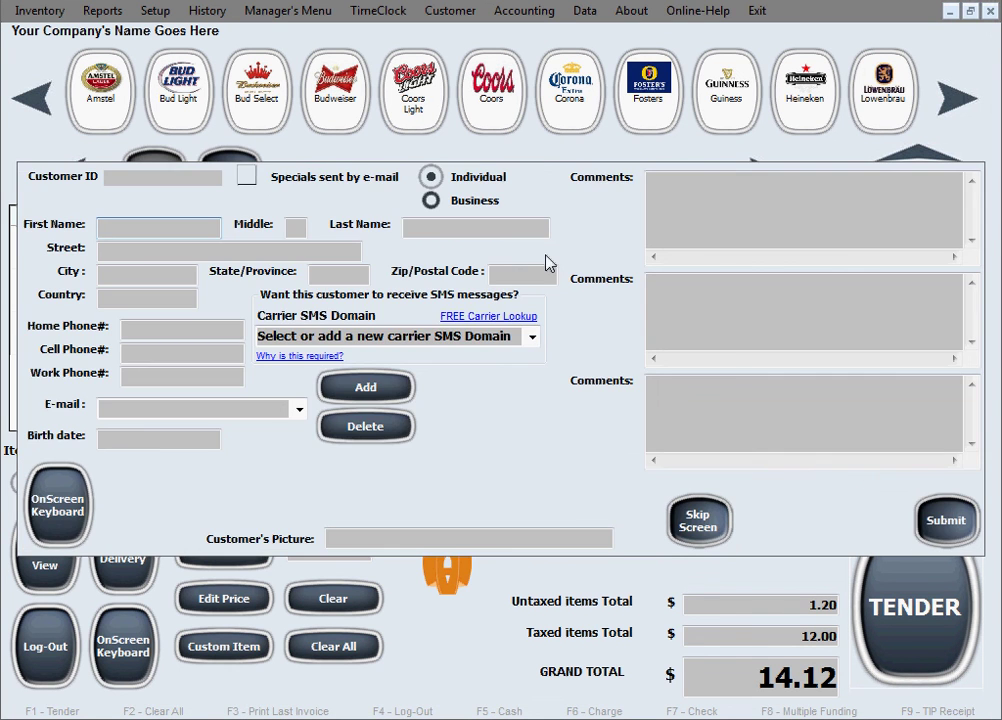
click(707, 524)
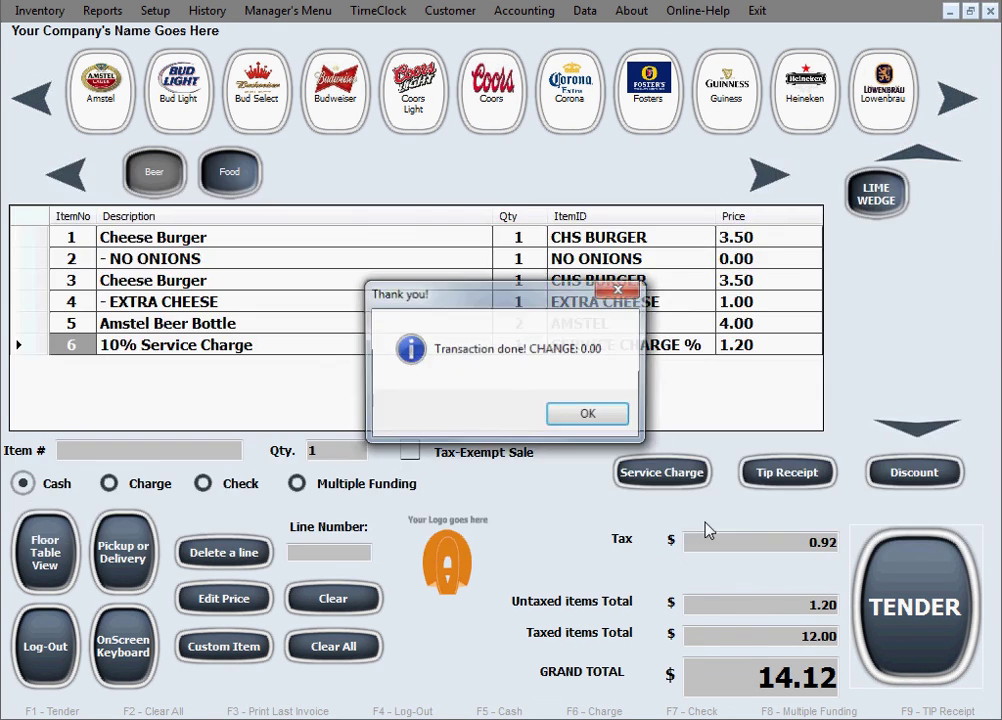
click(620, 419)
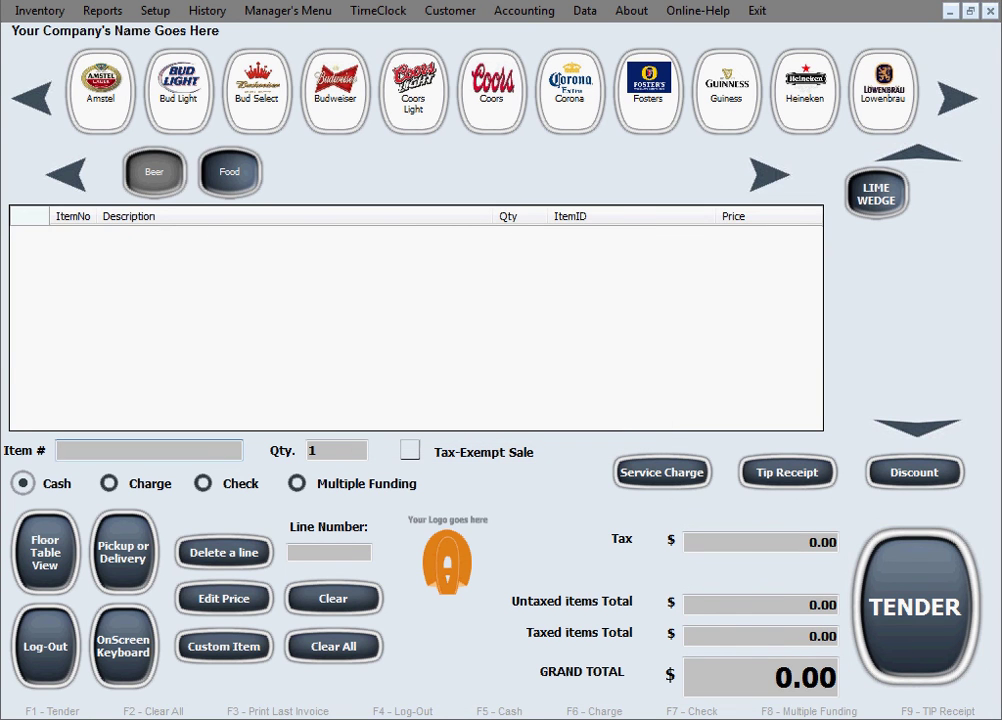